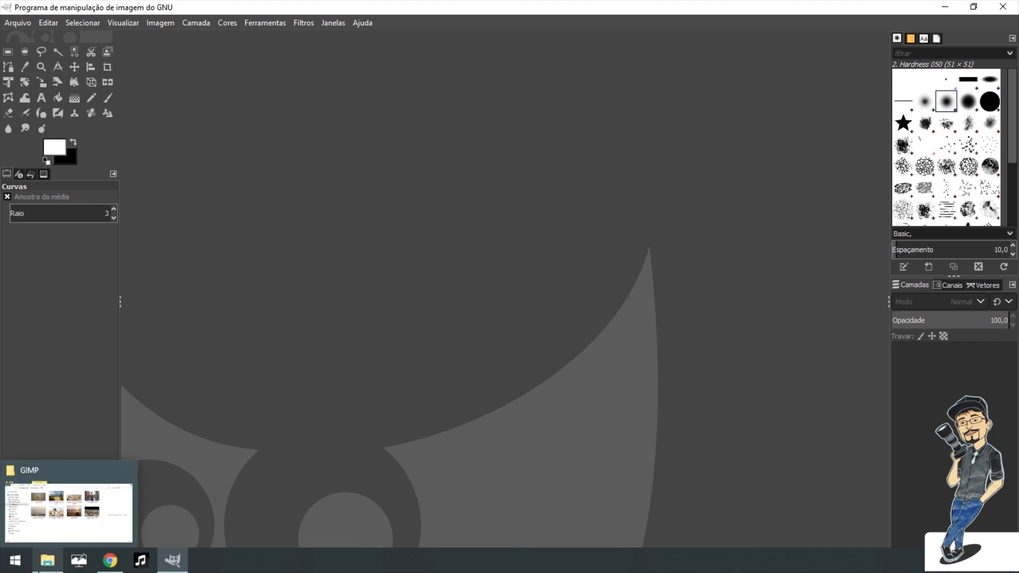
Open crab-1990198.jpg in GIMP by dragging it from the Documentos > GIMP folder
left_click(40, 569)
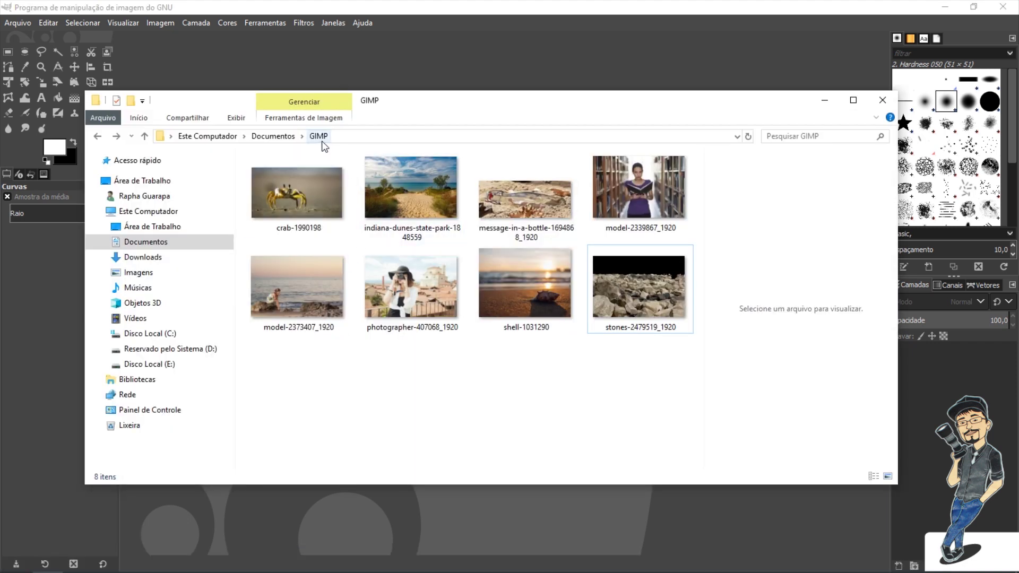
mouse_move(638, 286)
left_click(290, 215)
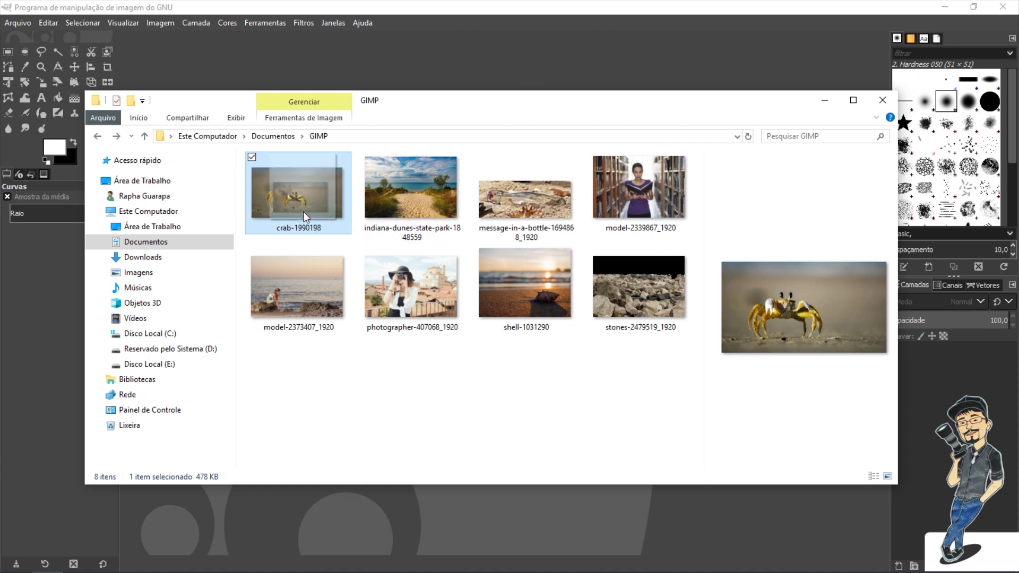
mouse_move(306, 209)
left_mouse_down()
mouse_move(334, 208)
mouse_move(559, 68)
mouse_move(490, 127)
left_mouse_up()
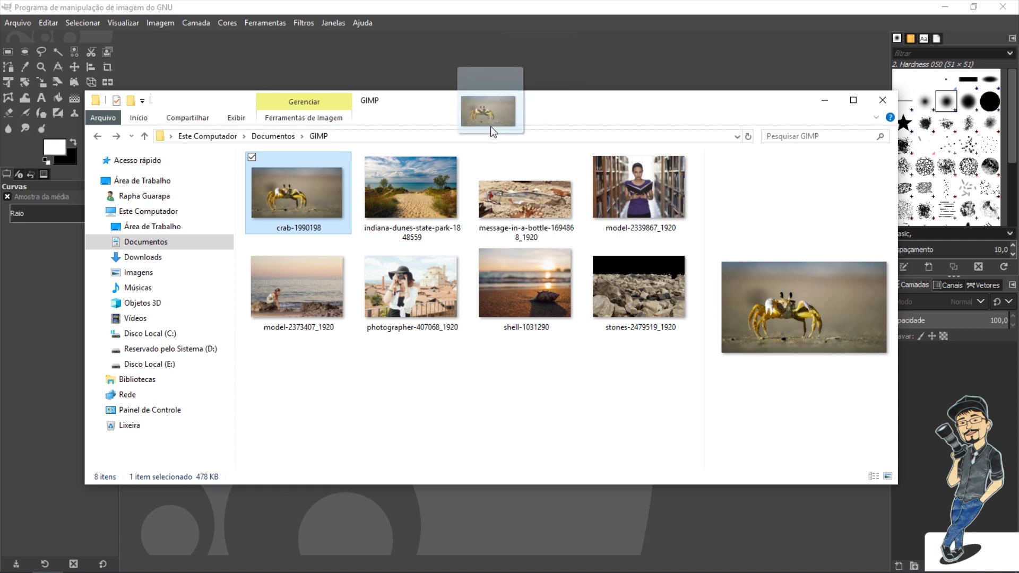
left_click_drag(490, 127, 523, 89)
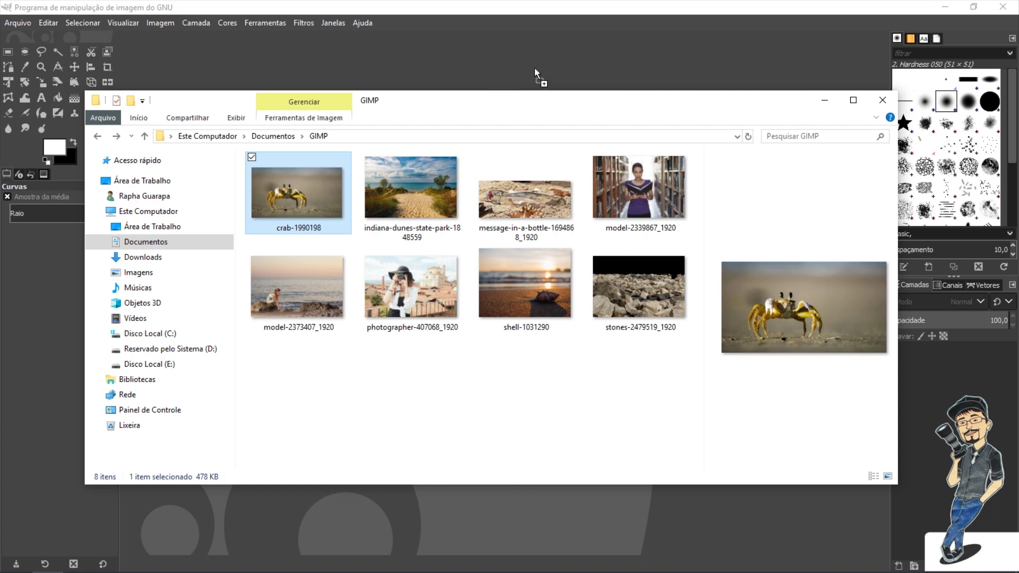
left_click_drag(210, 66, 502, 65)
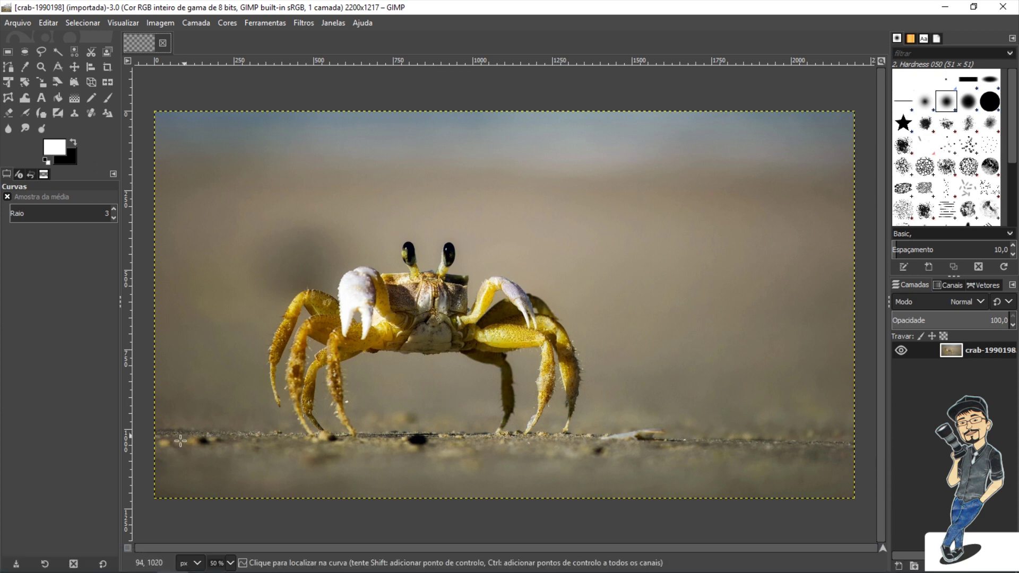
Bring the Documentos > GIMP photo folder back in front of GIMP
left_click(47, 560)
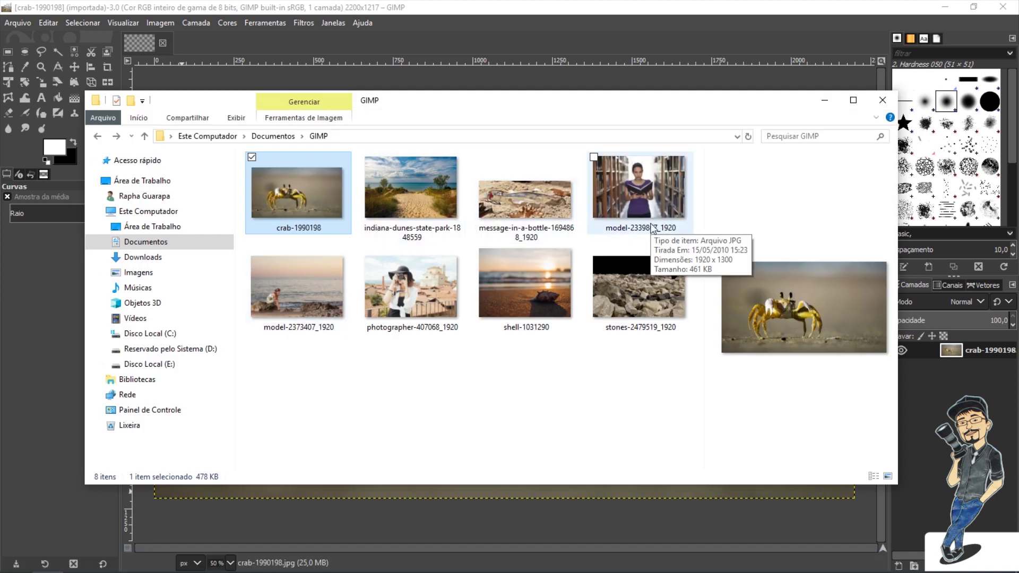
Drop stones-2479519_1920.png onto the crab image as a layer, keeping its embedded colour profile
left_click(656, 307)
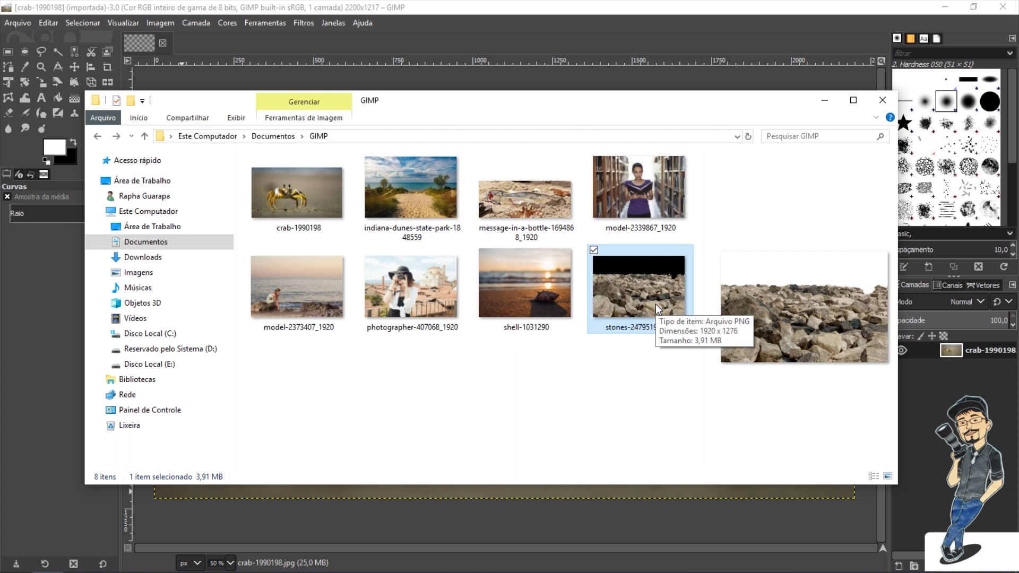
mouse_move(655, 304)
left_mouse_down()
mouse_move(650, 188)
mouse_move(571, 78)
left_mouse_up()
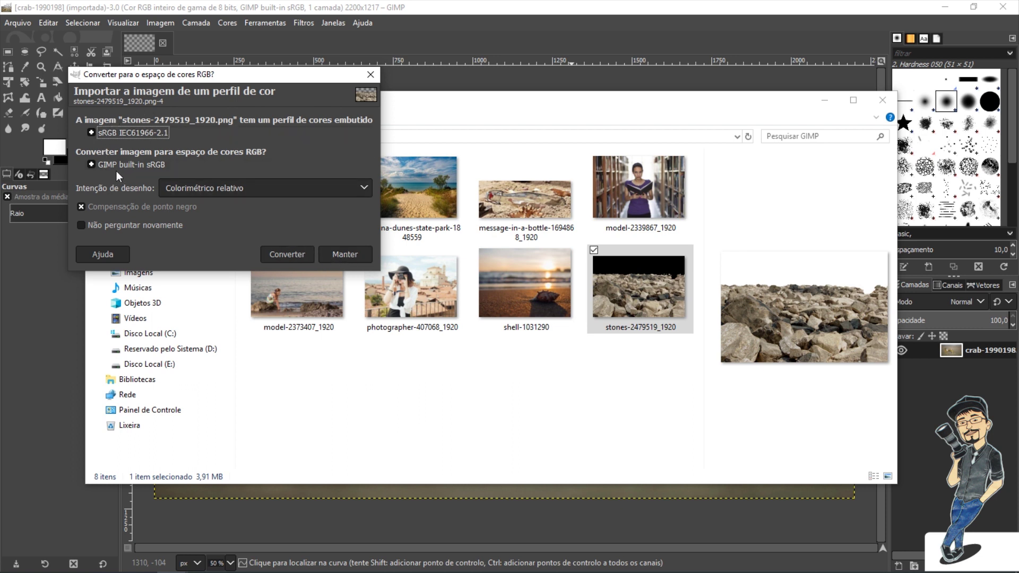
left_click(358, 256)
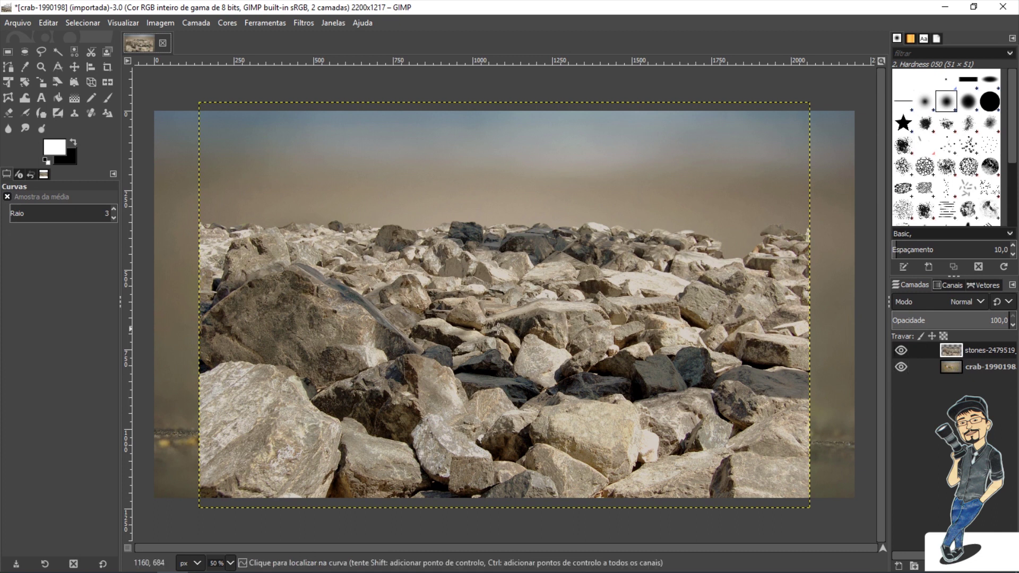
Drop indiana-dunes-state-park-1848559.jpg onto the image as a third layer on top
left_click(62, 566)
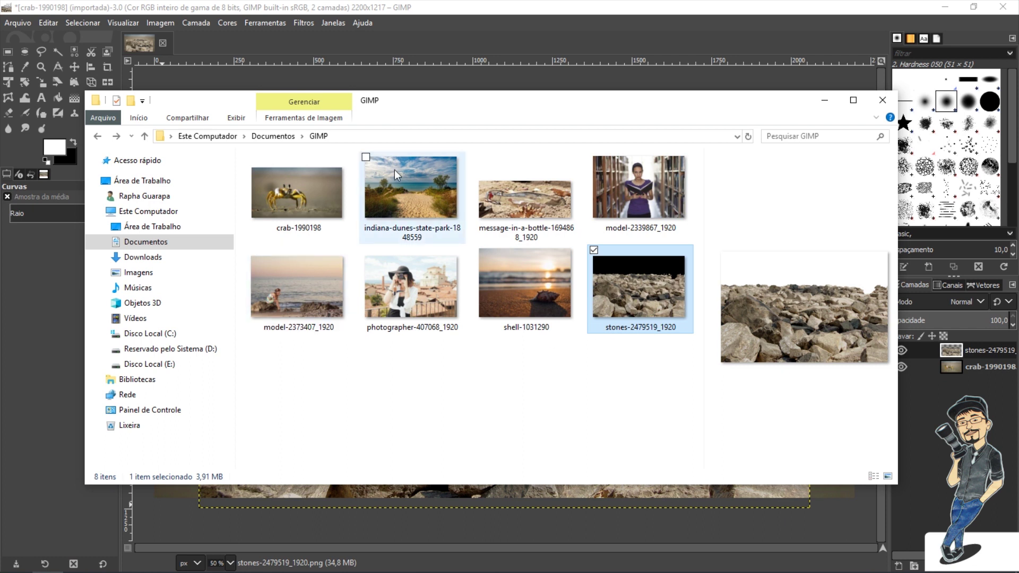
left_click(630, 12)
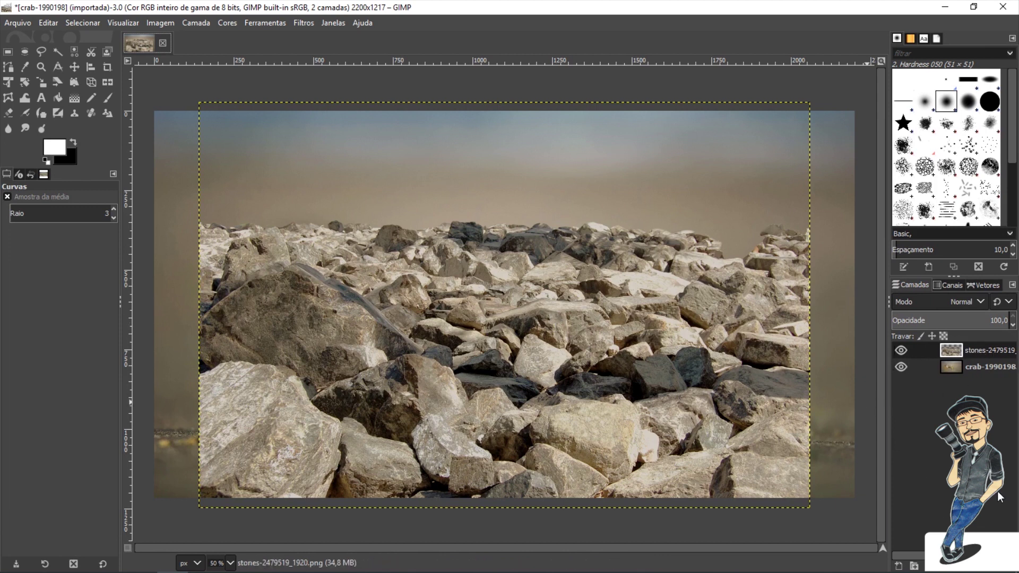
left_click(48, 560)
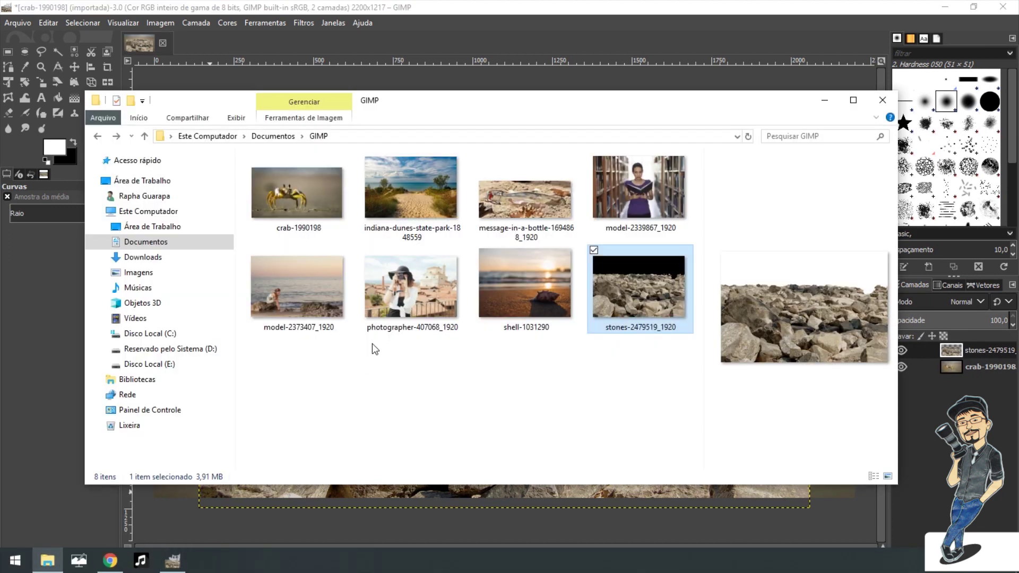
left_click(410, 216)
left_click_drag(396, 203, 564, 78)
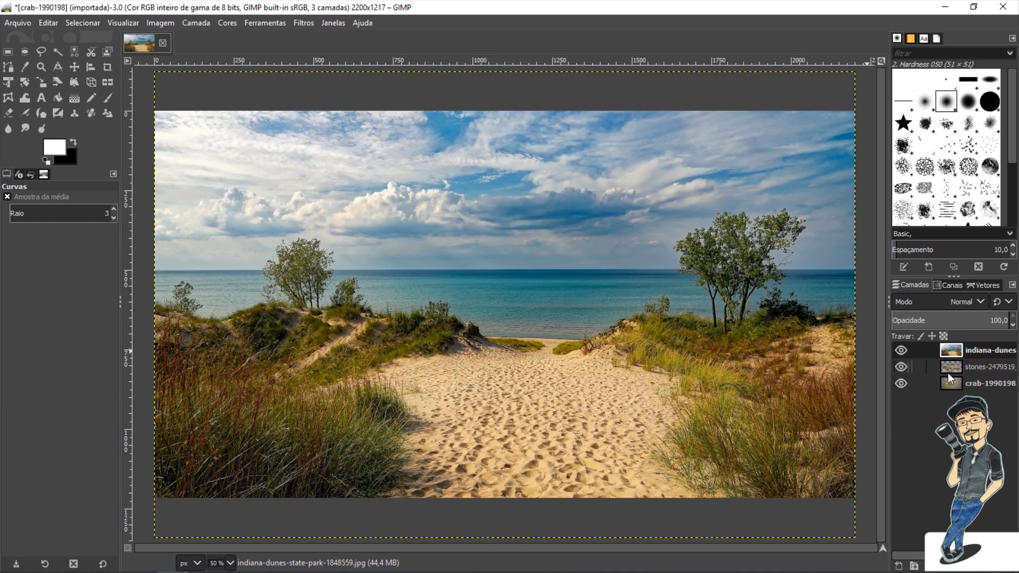
Select the crab, stones and indiana-dunes layers in turn in the Layers panel
left_click(960, 368)
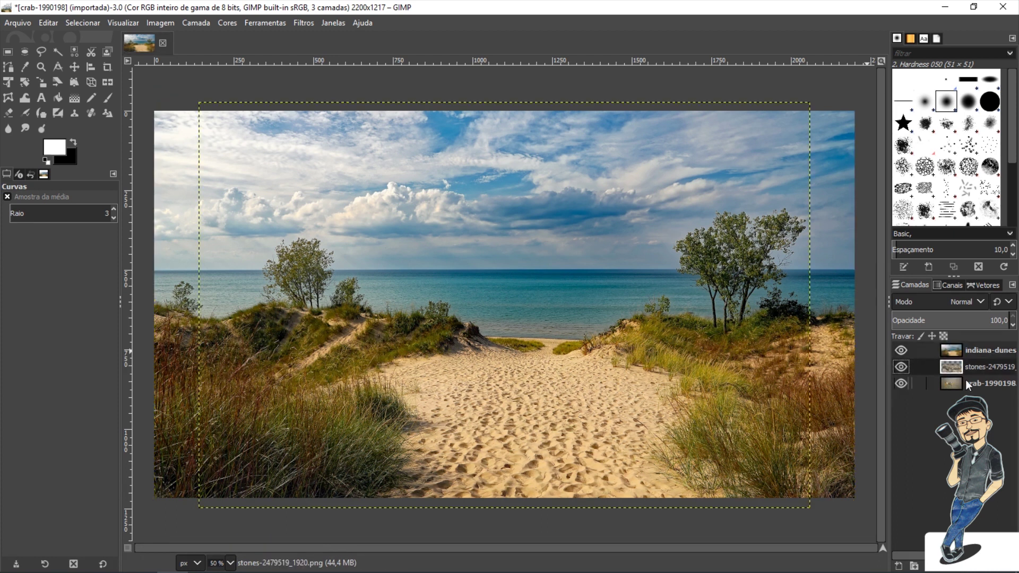
left_click(975, 370)
left_click(975, 356)
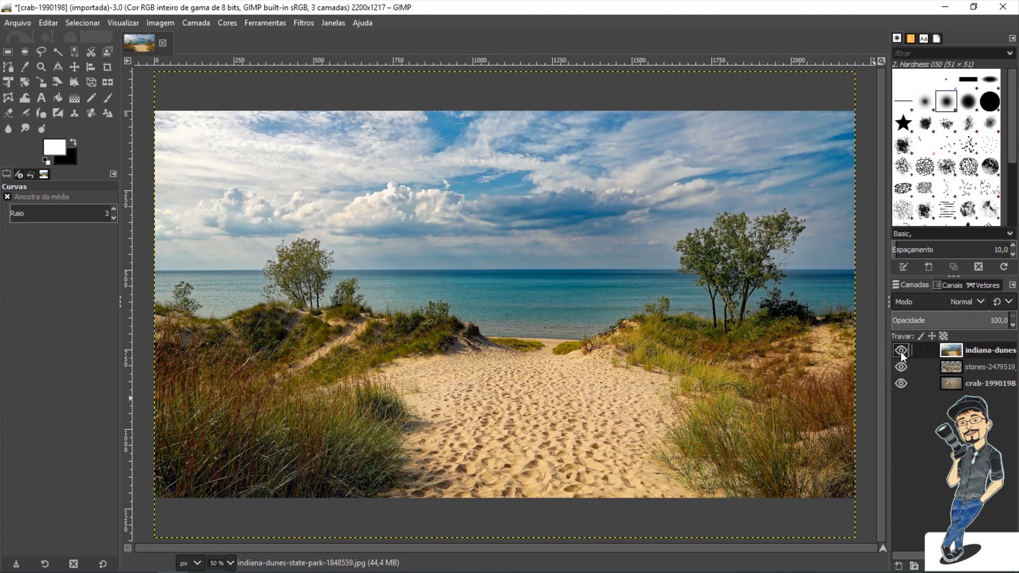
left_click(900, 350)
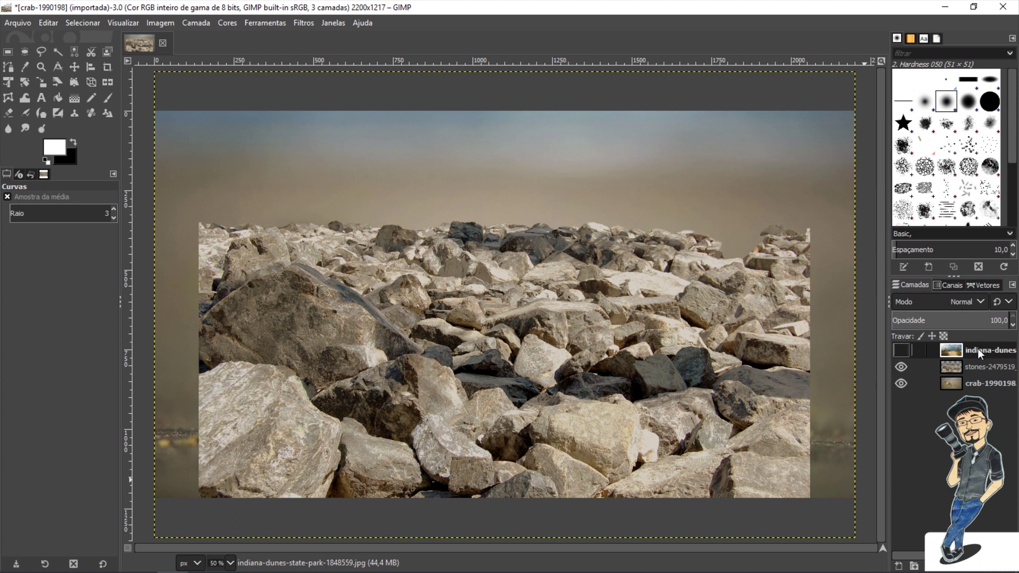
left_click(952, 366)
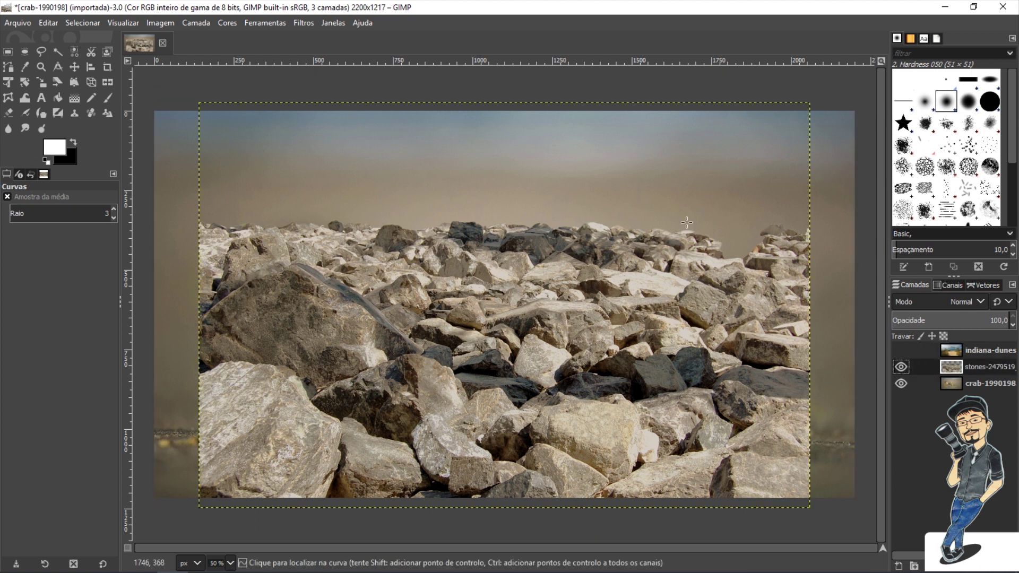
left_click(901, 366)
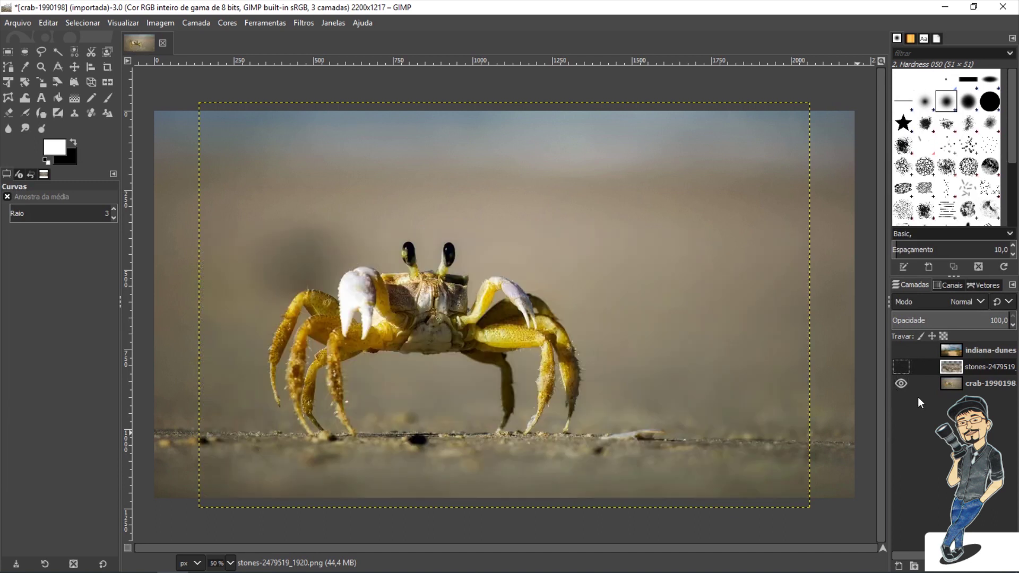
left_click(960, 381)
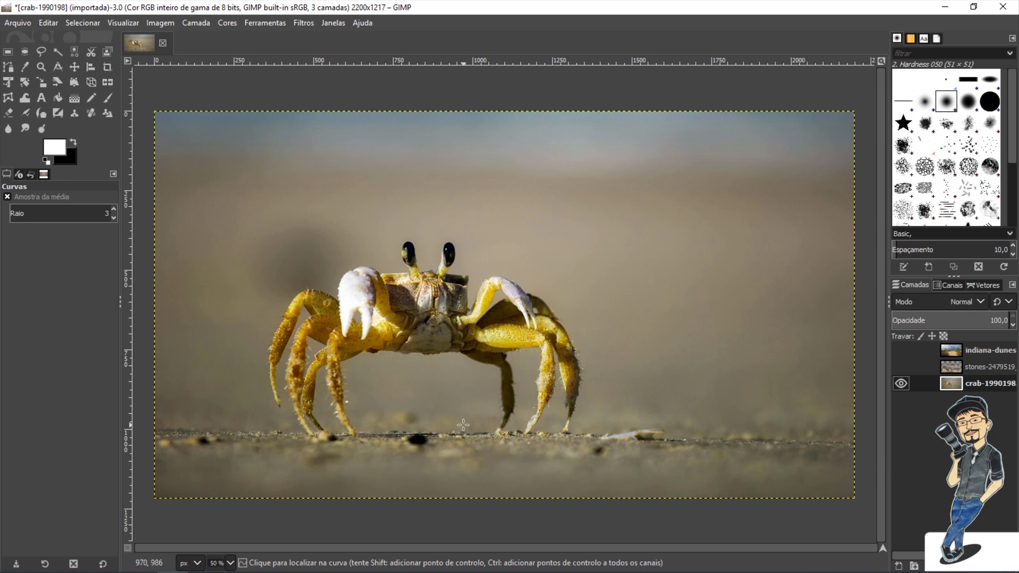
left_click(968, 365)
left_click(968, 367)
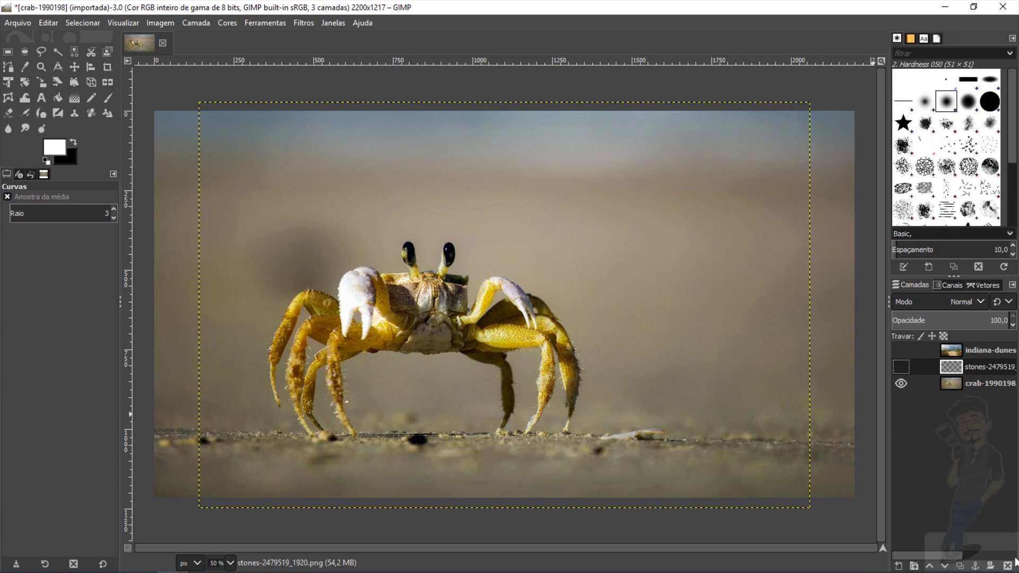
left_click(1007, 565)
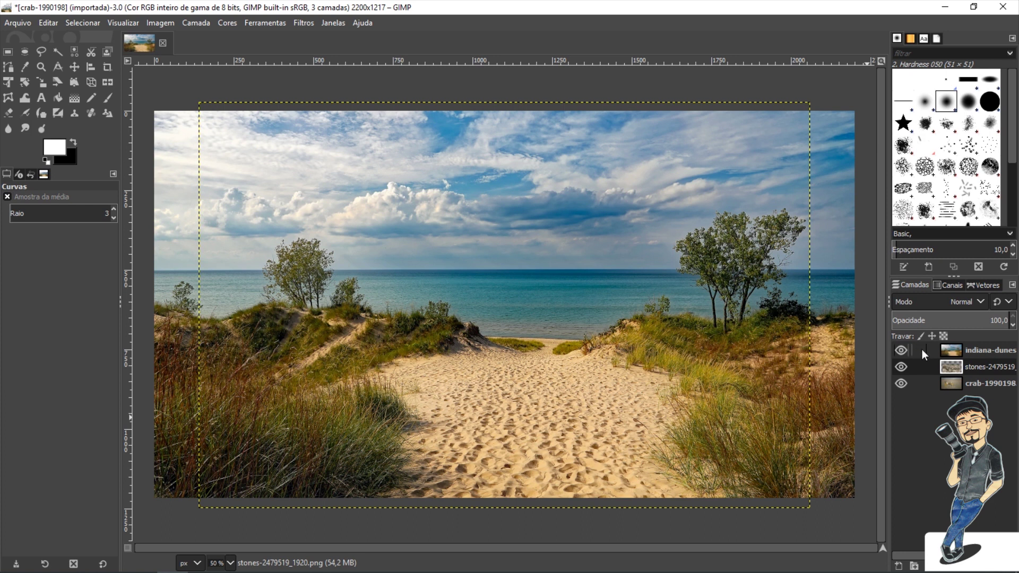
Remove the indiana-dunes layer, undo once, then delete it with the Delete layer button
left_click(945, 350)
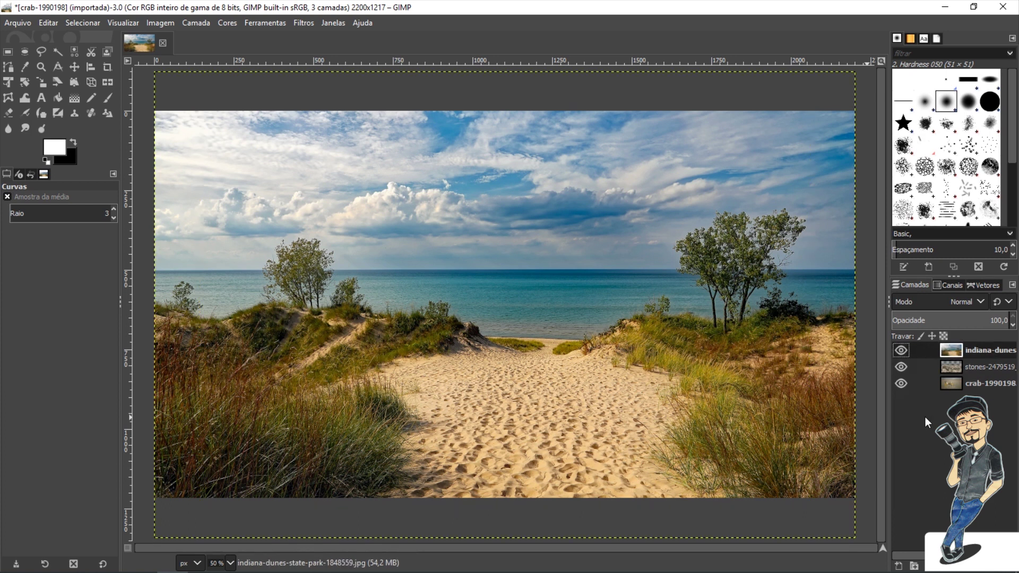
key("ctrl+z")
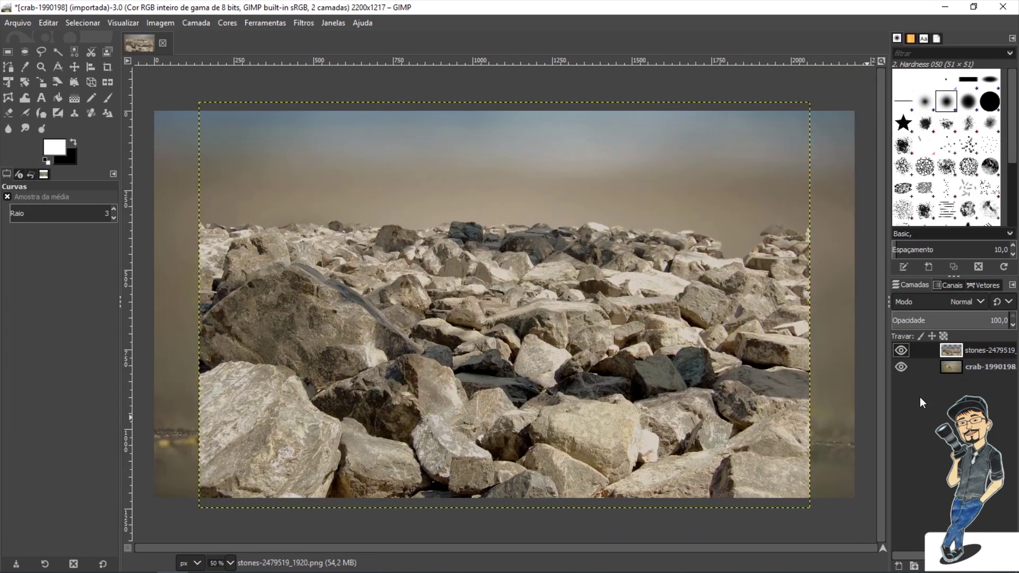
key("ctrl+y")
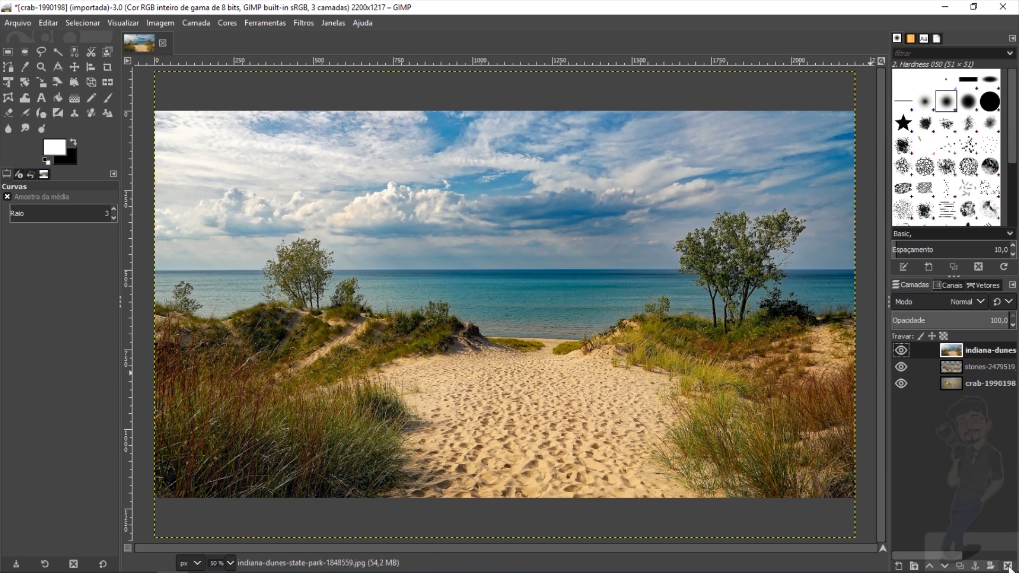
left_click(1007, 566)
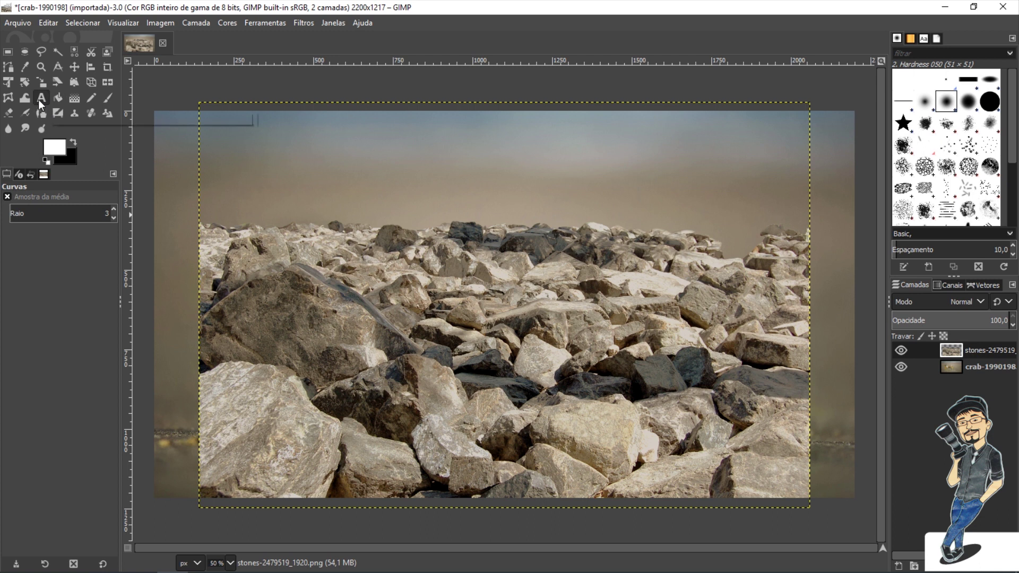
Activate the Move tool after briefly picking the Text tool
left_click(40, 100)
left_click(76, 66)
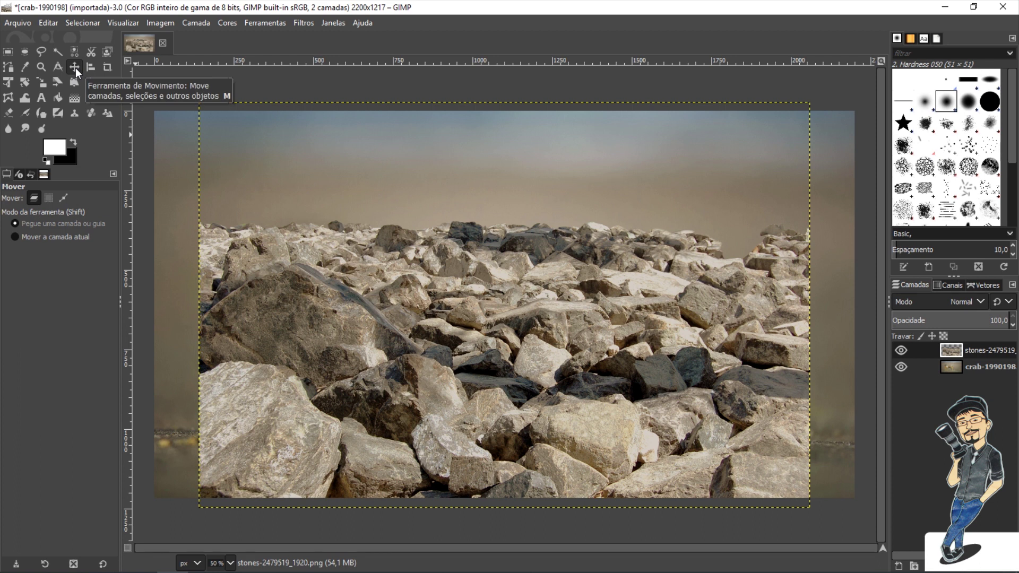
Move the stones layer down to the crab photo's bottom, aligned to the left edge
mouse_move(376, 291)
left_mouse_down()
mouse_move(338, 447)
mouse_move(312, 503)
left_mouse_up()
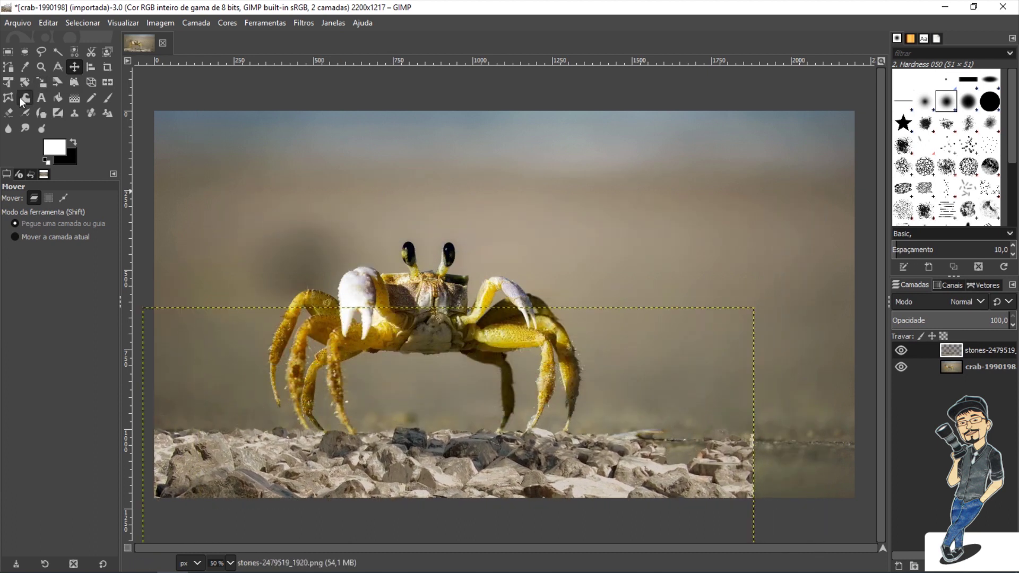
left_click(27, 97)
left_click(42, 97)
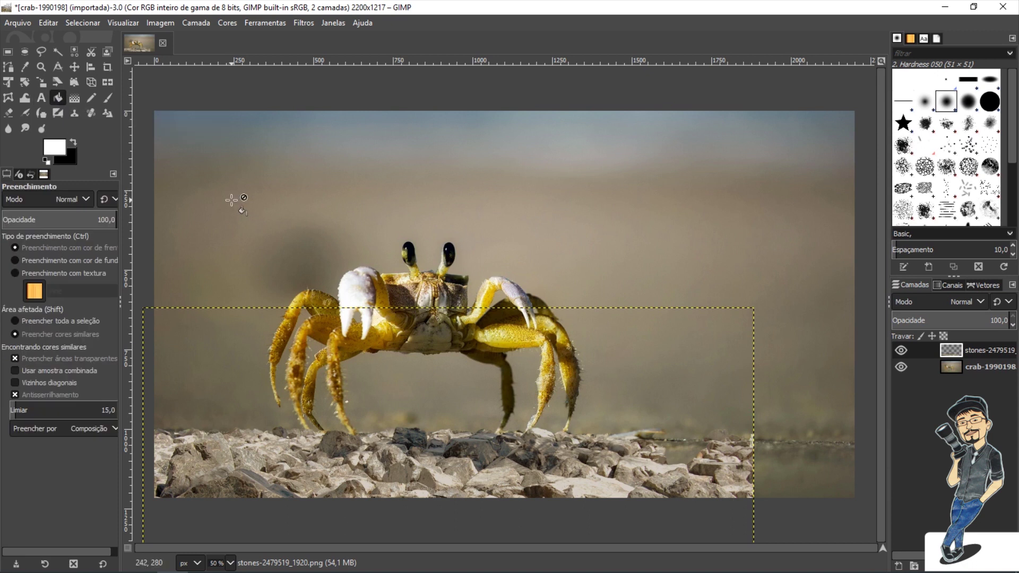
key("m")
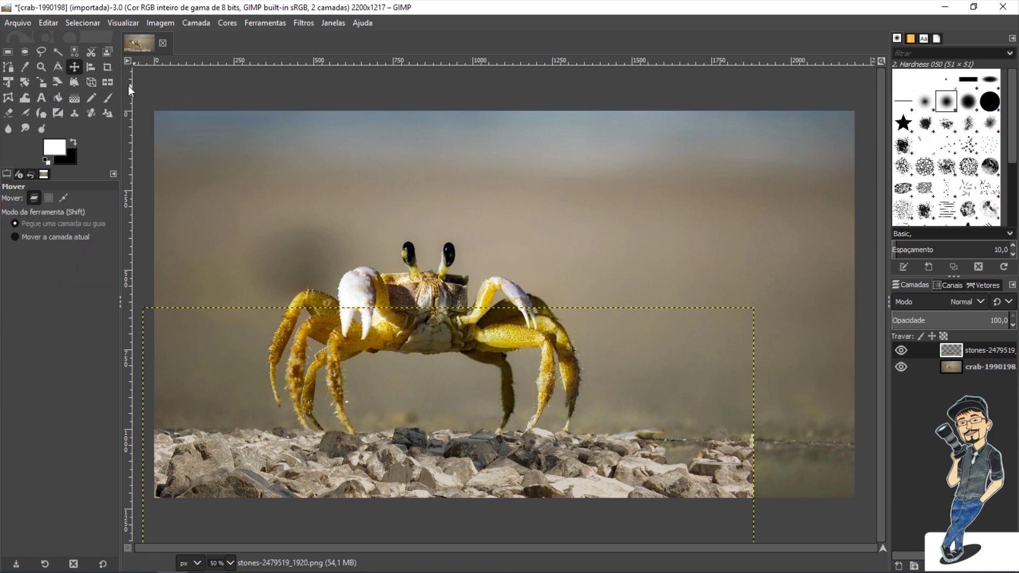
mouse_move(278, 450)
left_mouse_down()
mouse_move(365, 432)
mouse_move(251, 408)
mouse_move(320, 460)
left_mouse_up()
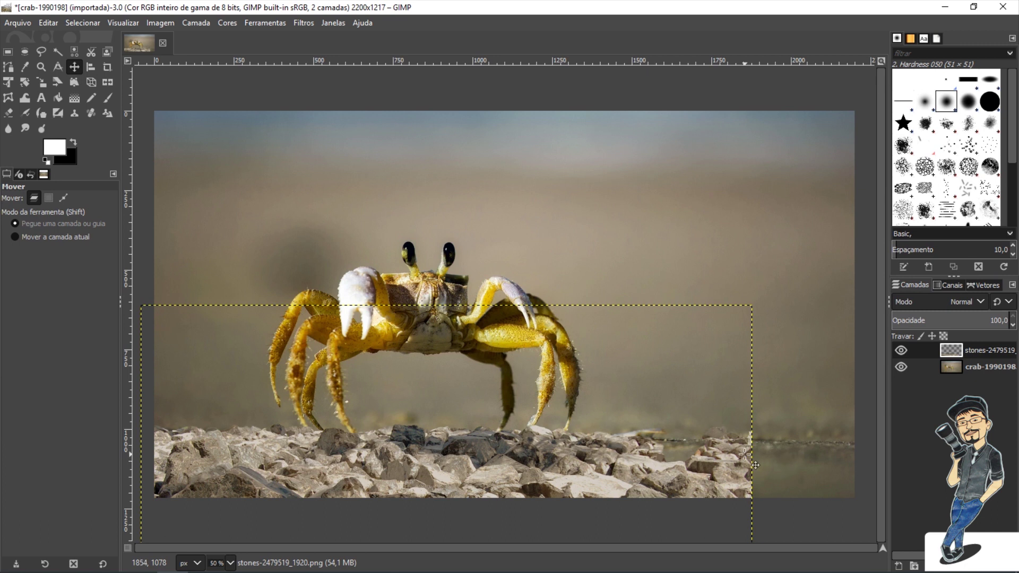
left_click_drag(690, 466, 750, 465)
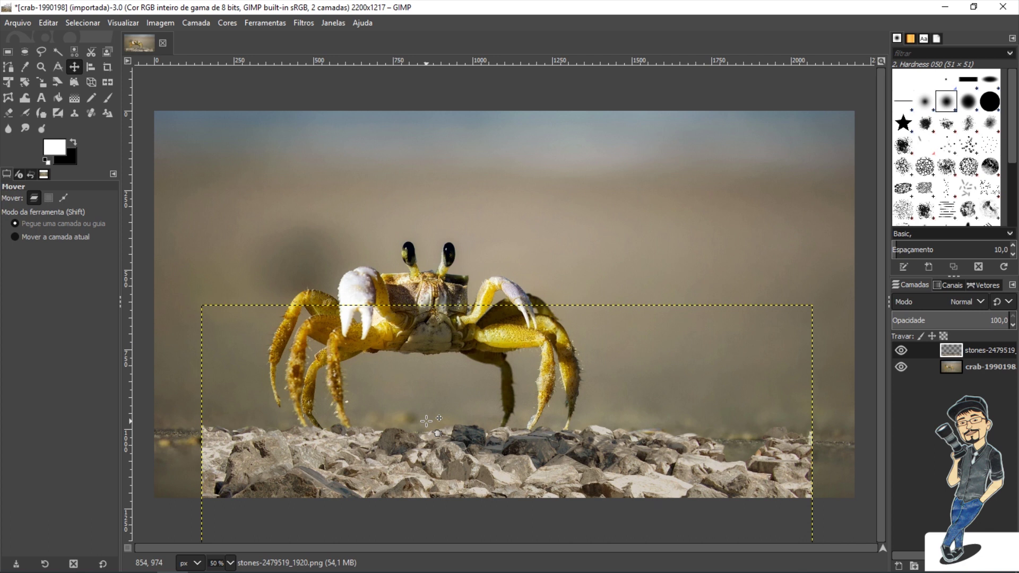
left_click_drag(426, 421, 315, 451)
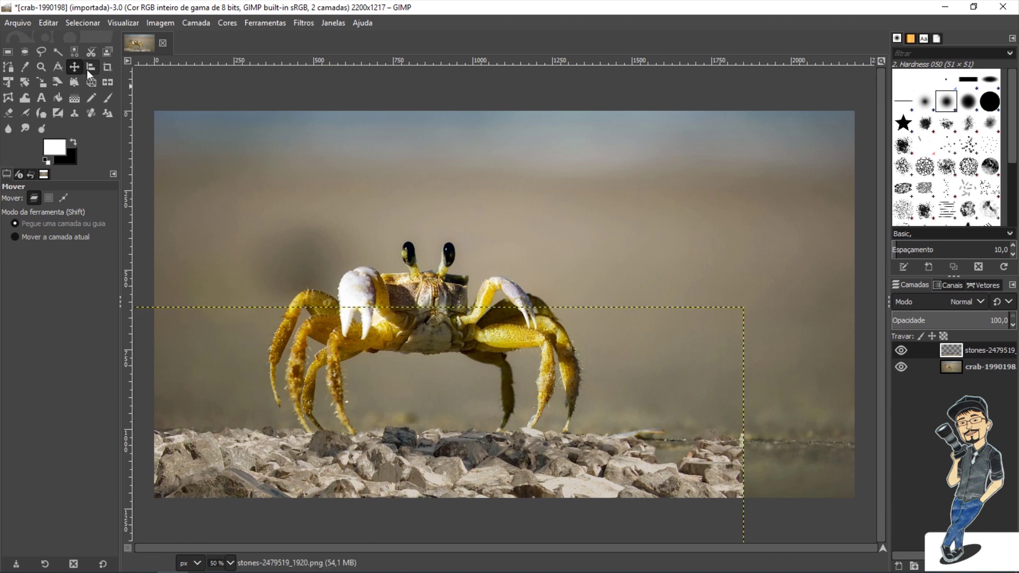
left_click(42, 83)
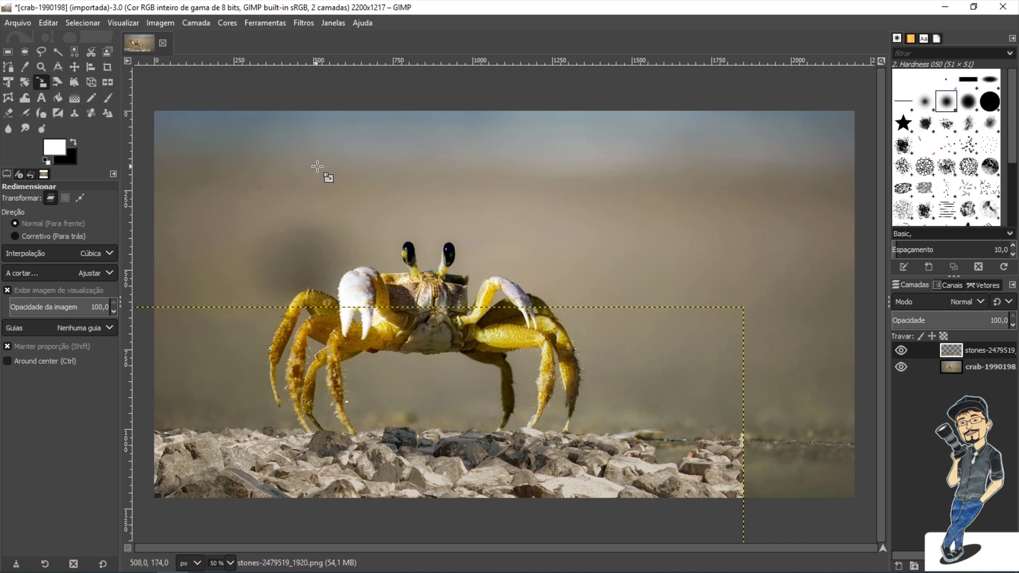
Scale the stones layer up to about 2136×1420 and shift it slightly right
key("m")
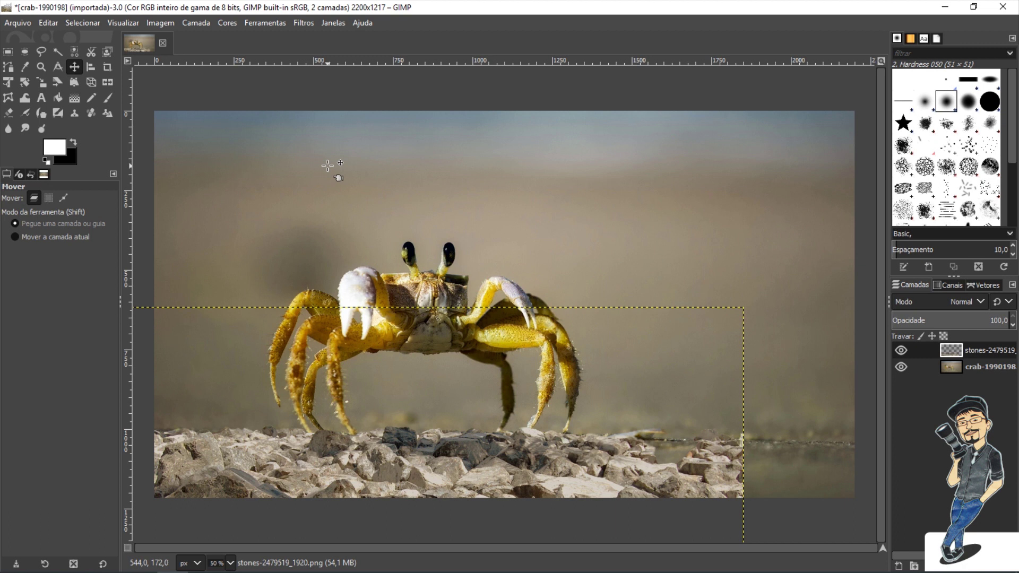
key("shift+s")
left_click(328, 169)
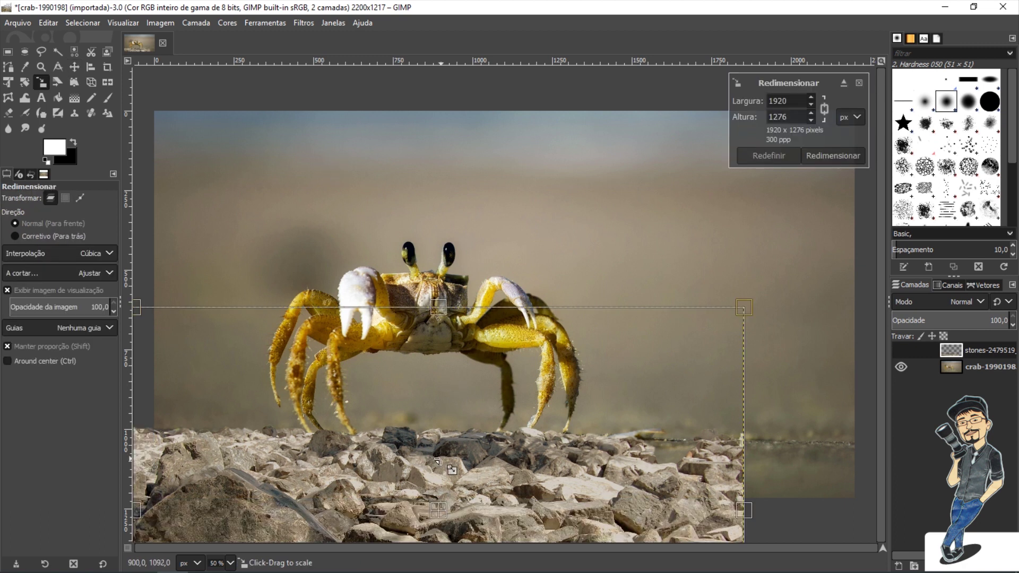
key("Return")
key("m")
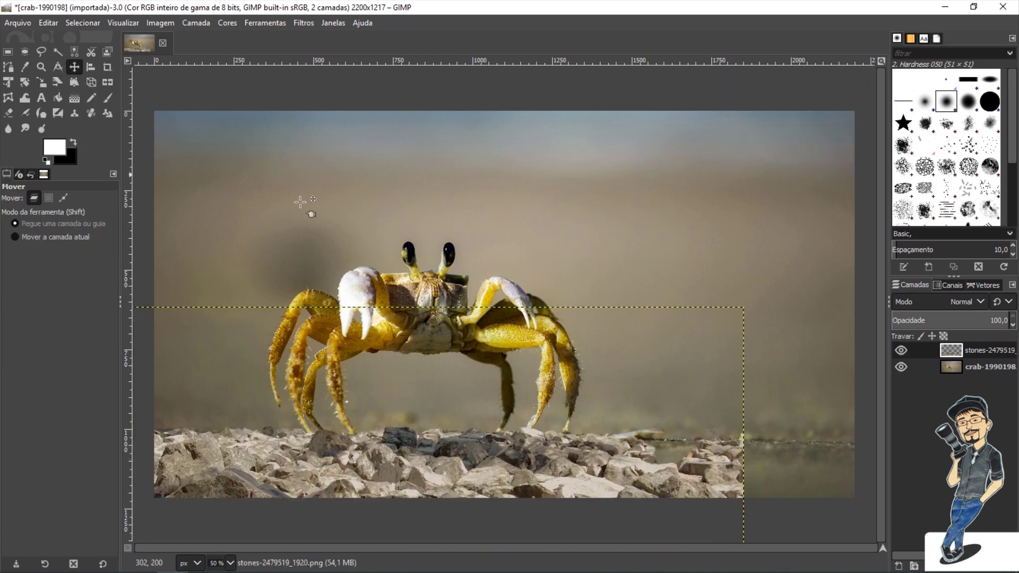
key("shift")
key("shift+s")
left_click(402, 352)
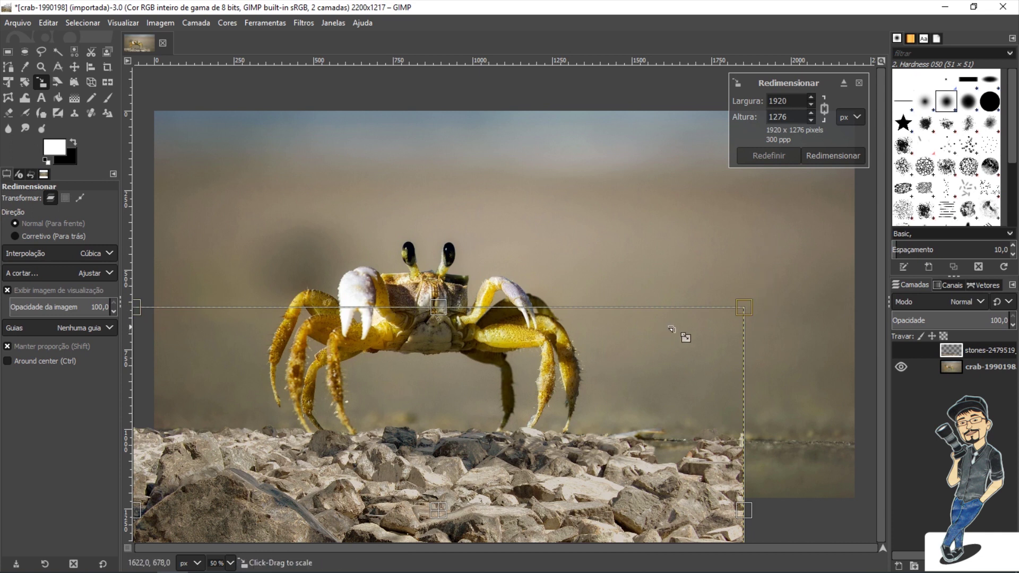
mouse_move(752, 309)
left_mouse_down()
mouse_move(646, 369)
mouse_move(828, 327)
left_mouse_up()
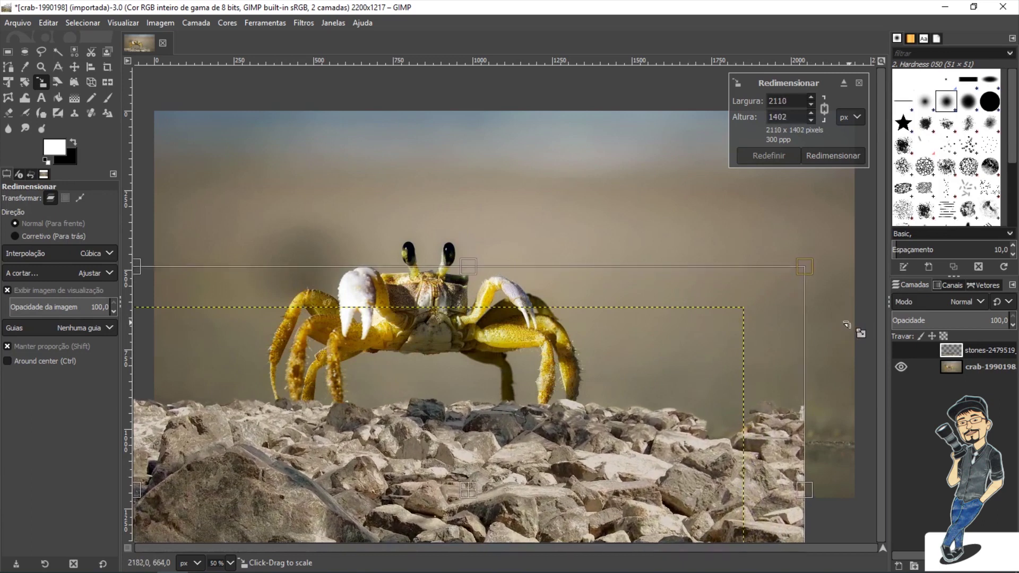
left_click_drag(829, 328, 856, 319)
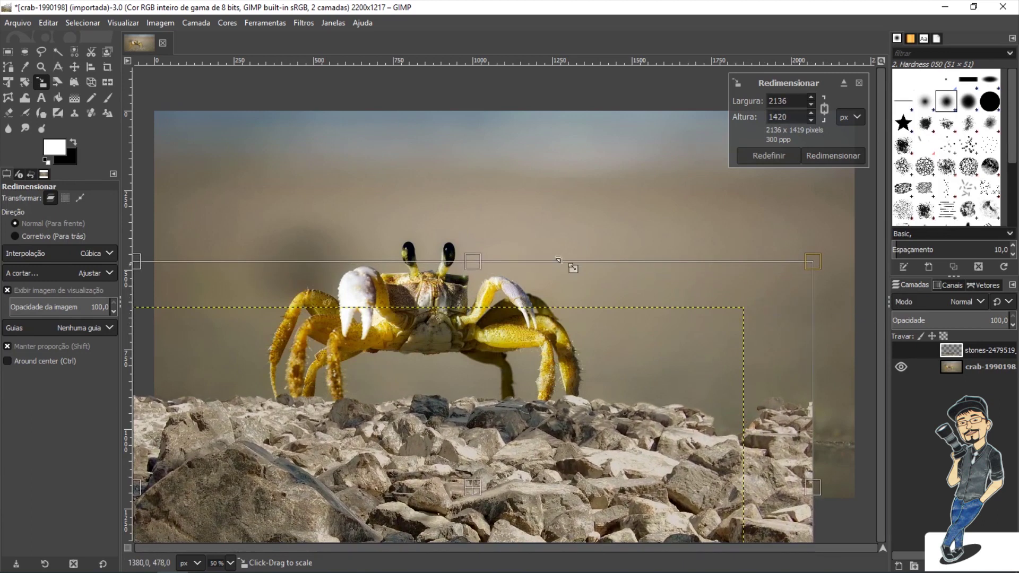
left_click(74, 66)
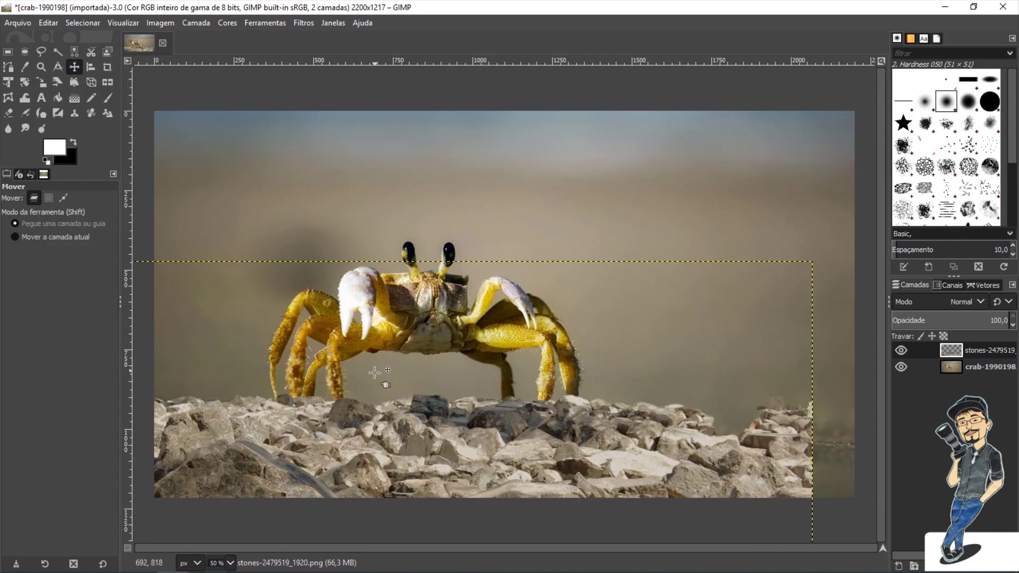
left_click_drag(356, 430, 380, 435)
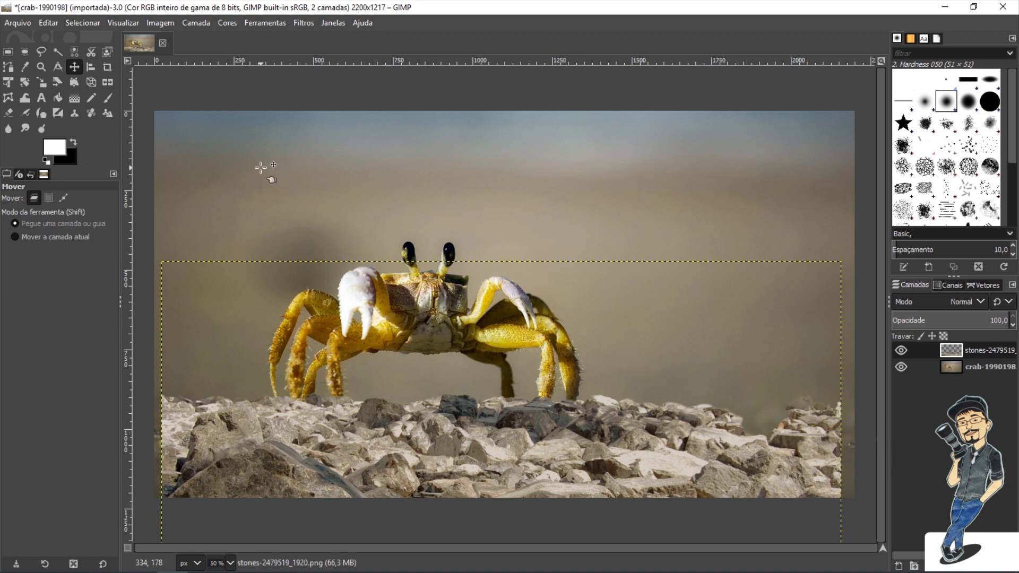
Enlarge the stones layer further to 2222×1477 px so it spans the full width
key("shift+s")
left_click(232, 180)
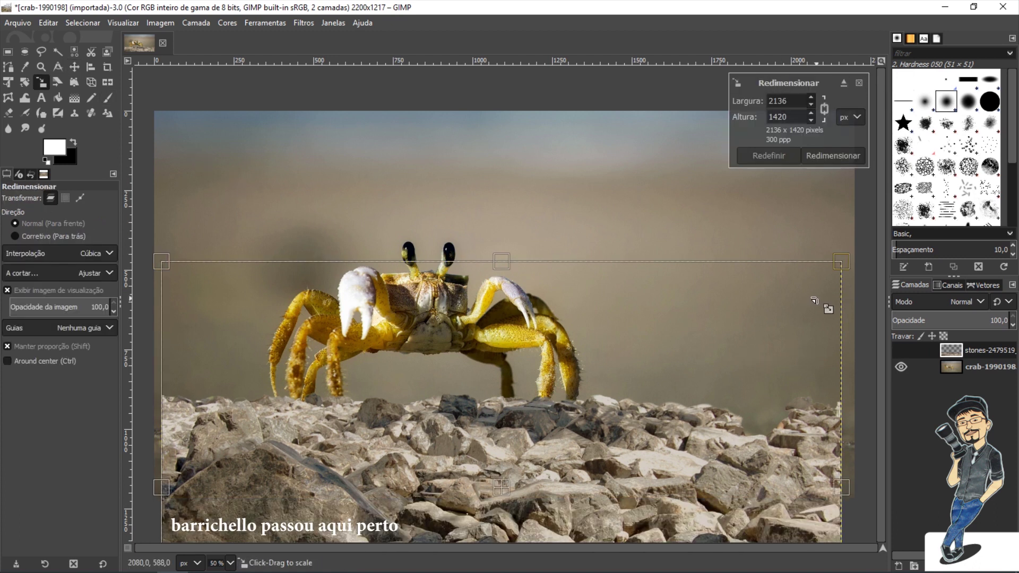
left_click_drag(836, 262, 865, 251)
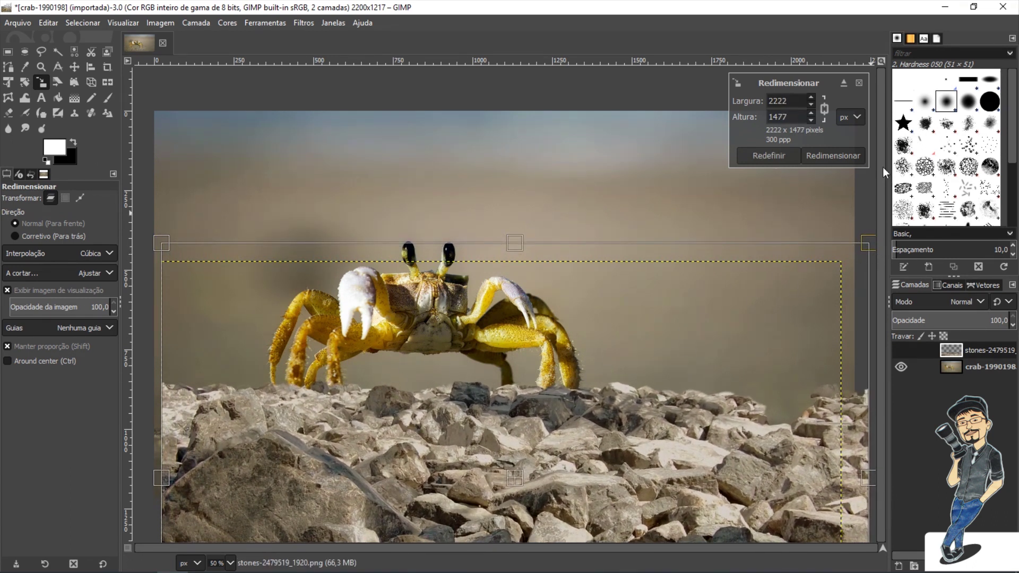
left_click(839, 159)
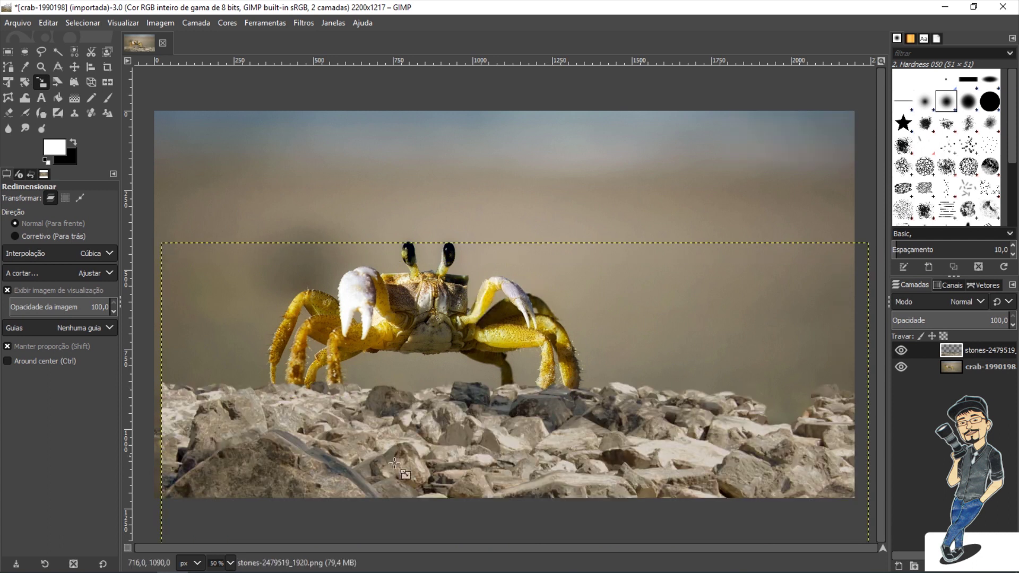
left_click(74, 68)
Lower the stones layer toward the bottom edge, then briefly browse the source photo folder
left_click_drag(354, 435, 343, 477)
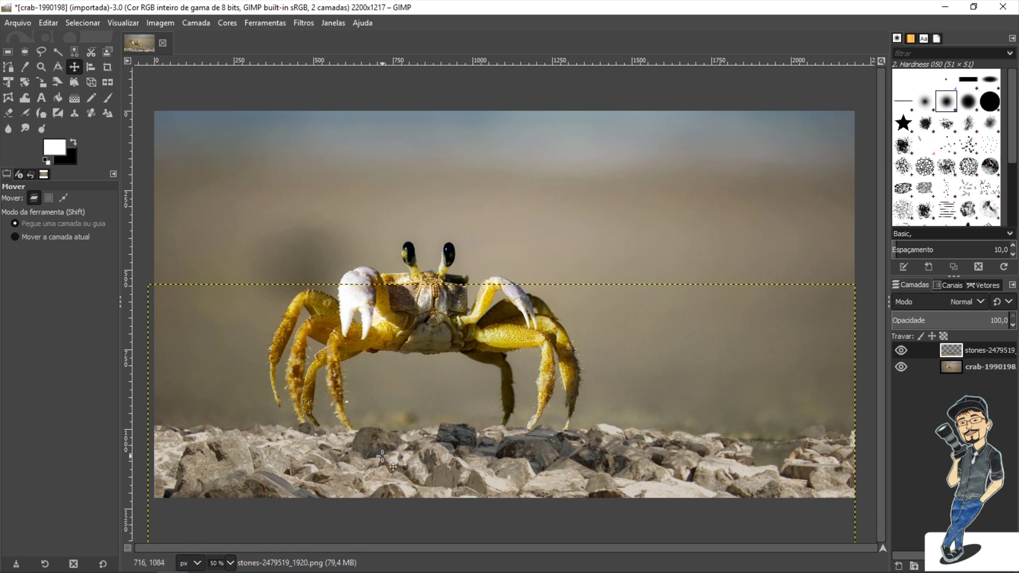
mouse_move(47, 560)
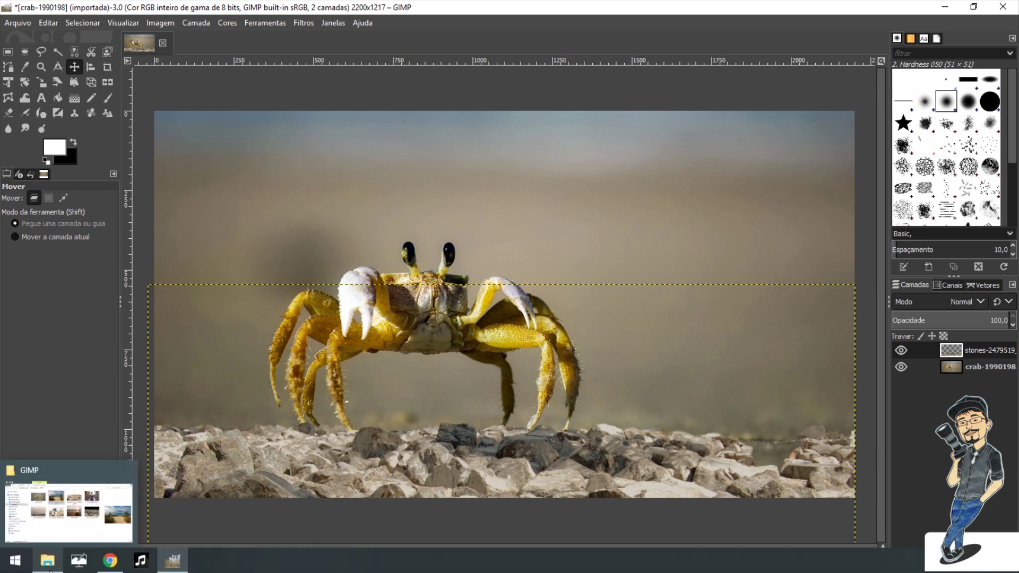
left_click(49, 570)
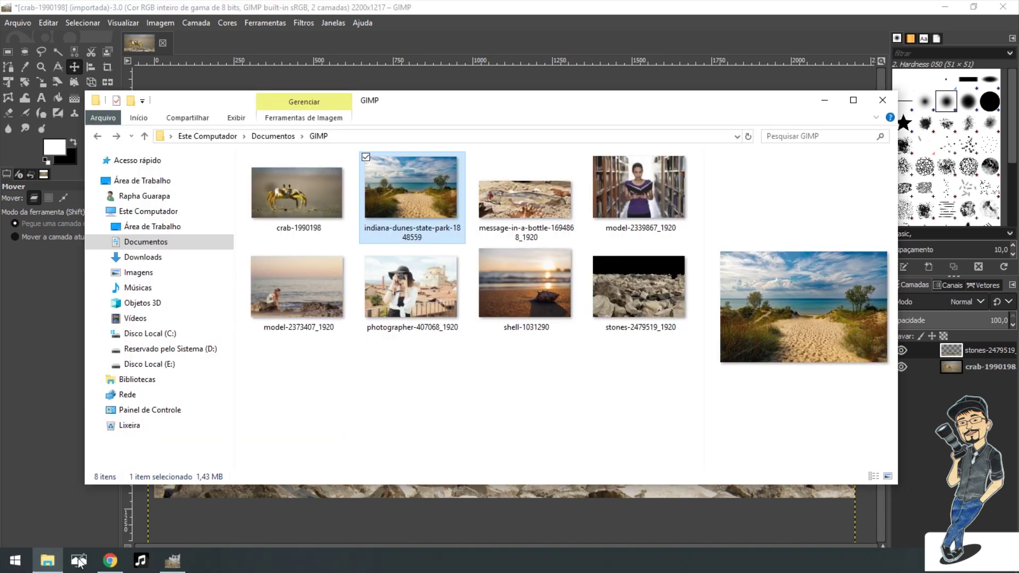
left_click(546, 228)
left_click(546, 282)
left_click(557, 371)
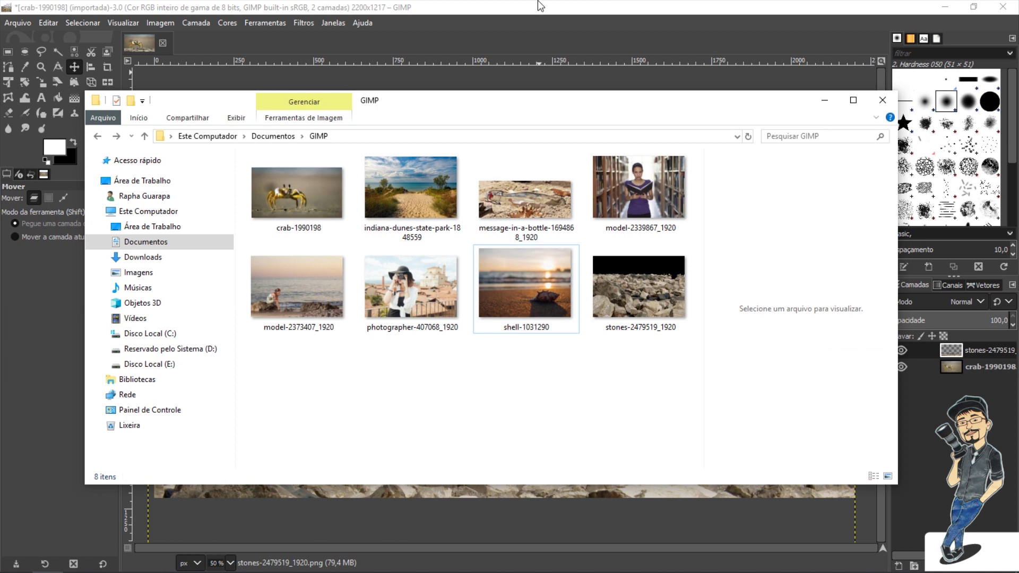
left_click(540, 6)
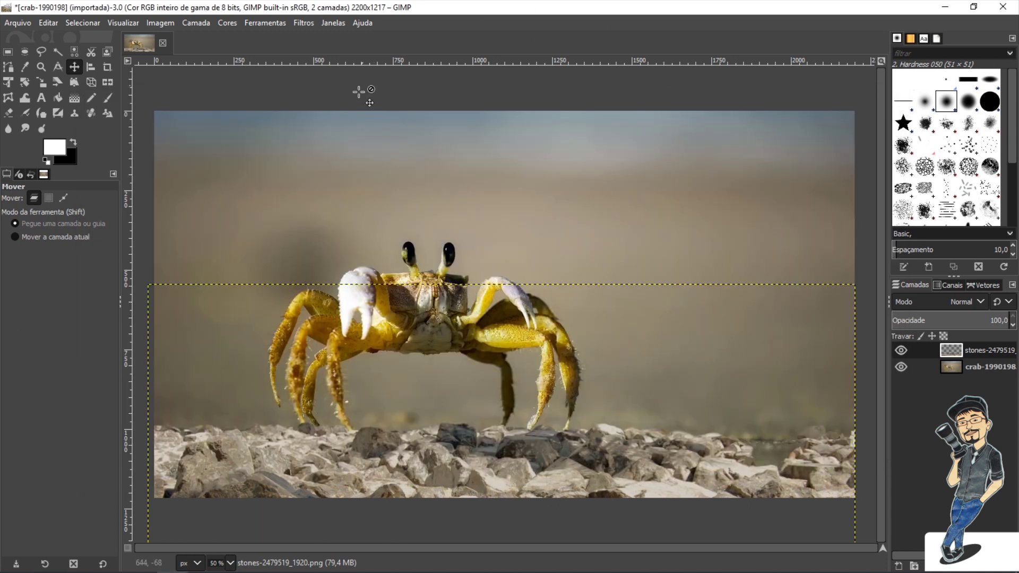